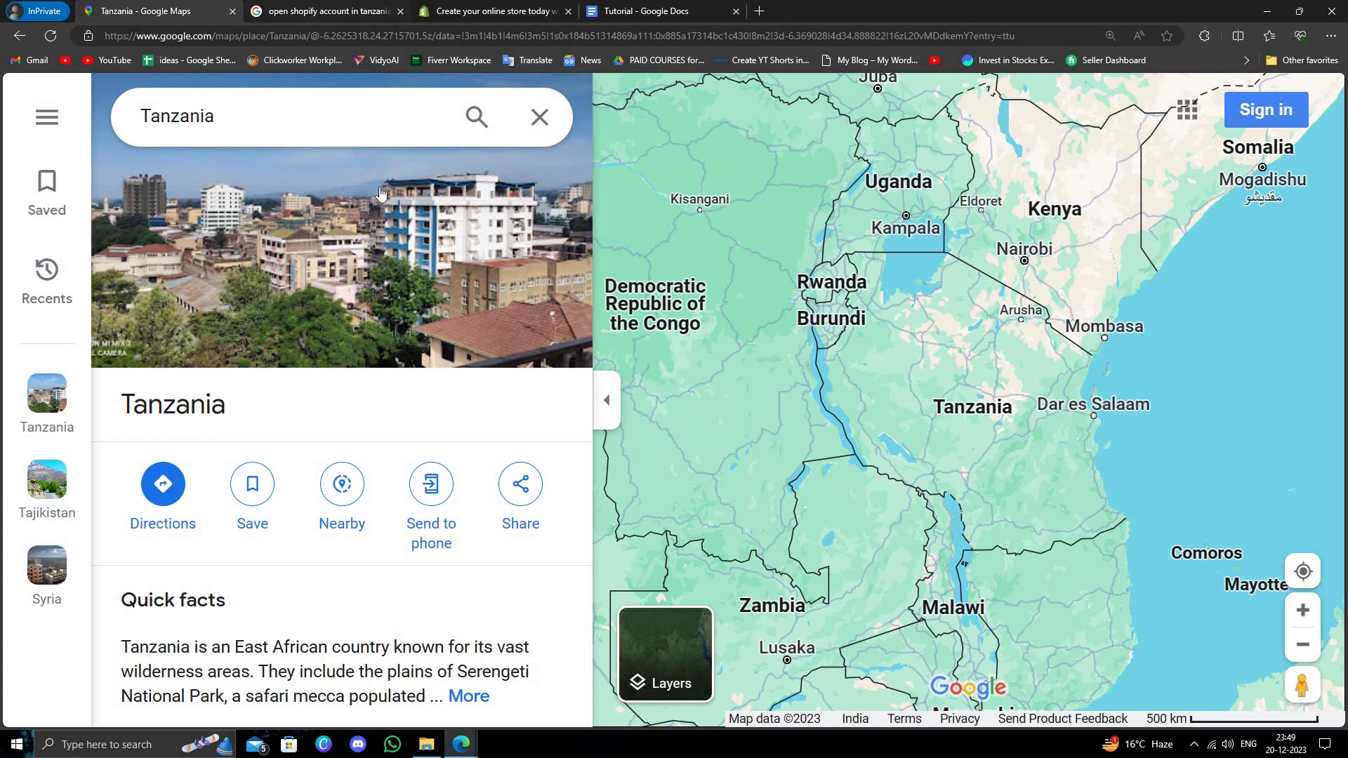
Step: Switch to the 'open shopify account in tanzania' Google results tab
{"action": "left_click", "coordinate": [314, 12]}
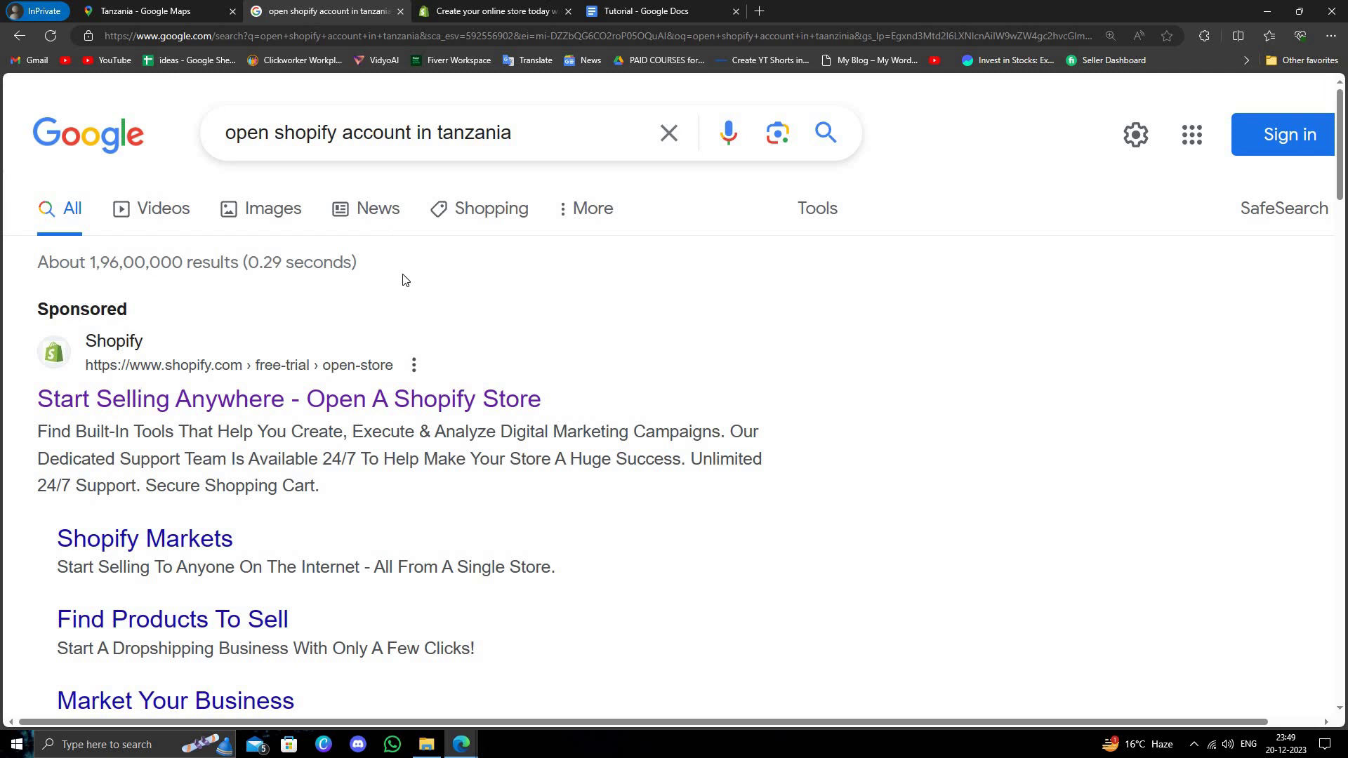
Step: On the Shopify page, enter and correct the email address, then start the 3-day free trial
{"action": "key", "text": "ctrl+Tab"}
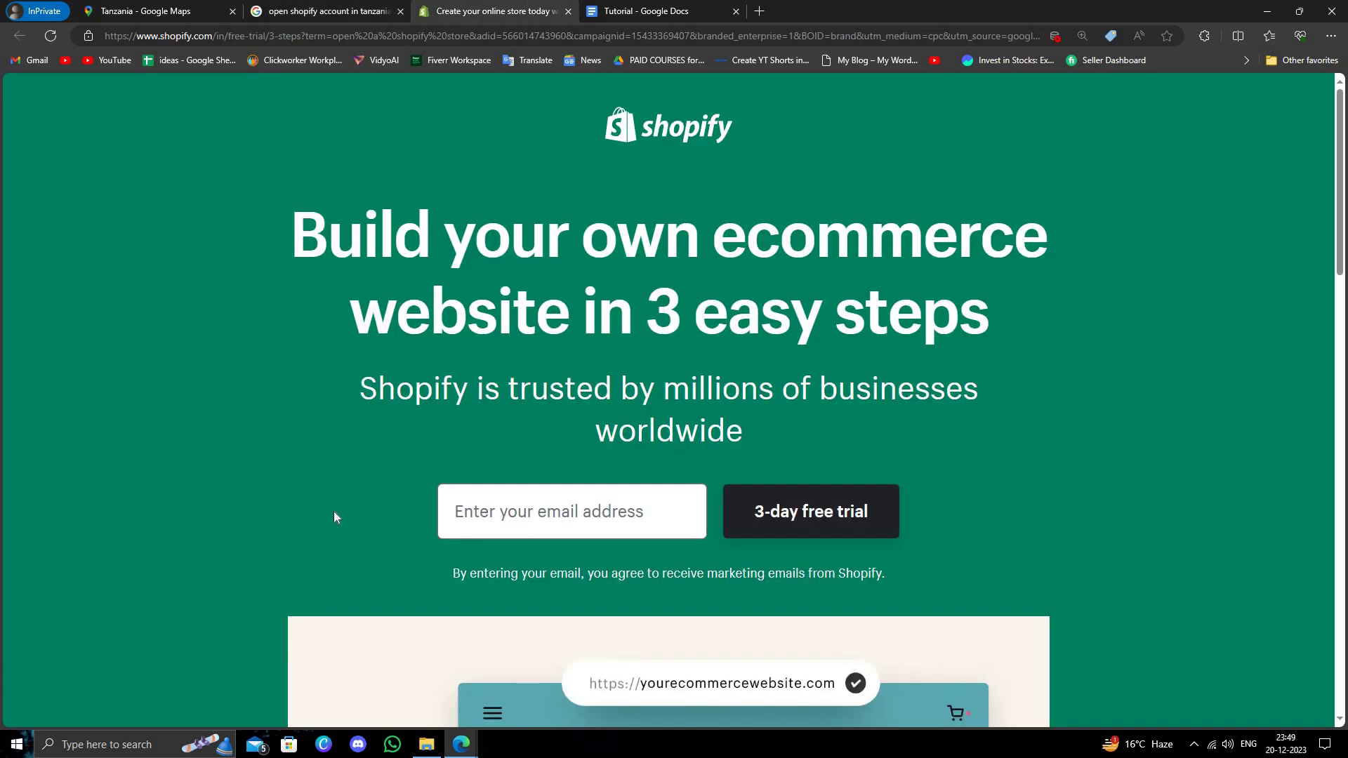
{"action": "left_click", "coordinate": [572, 526]}
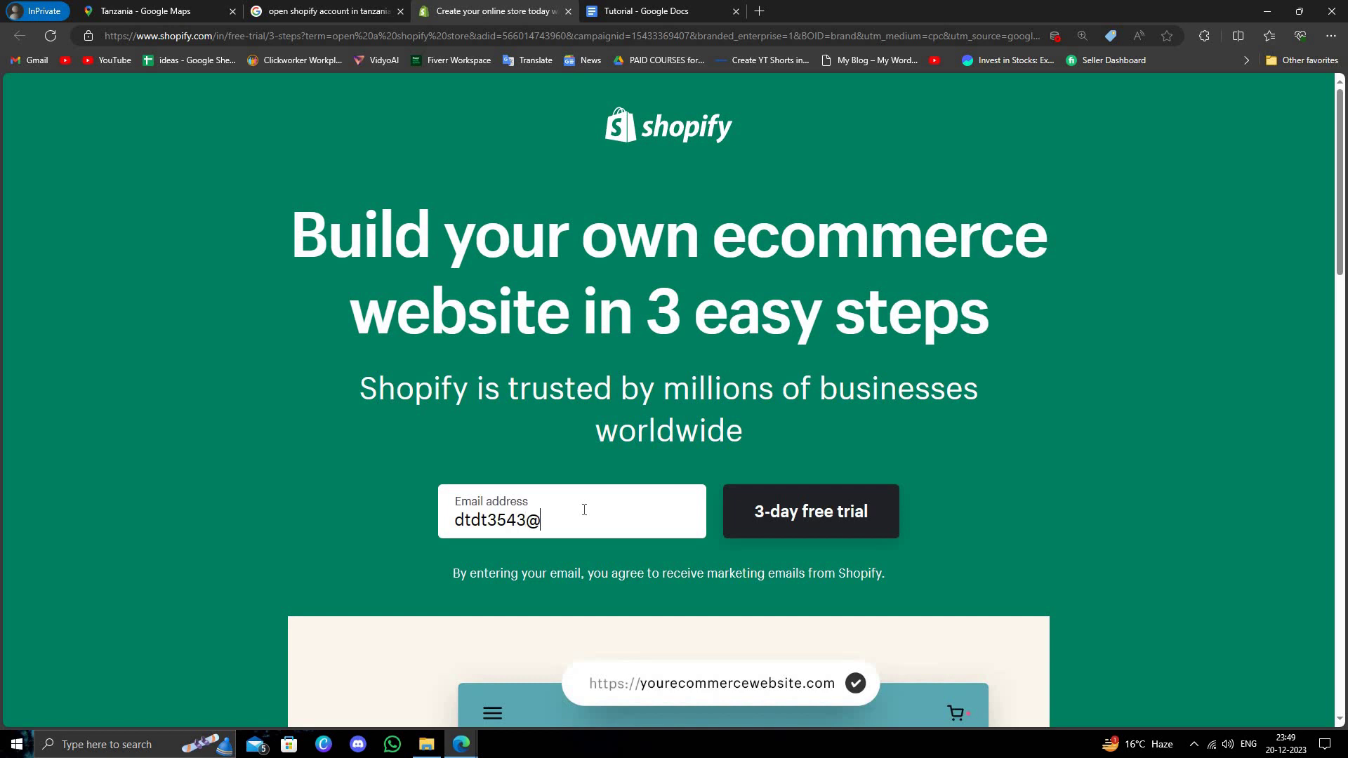
{"action": "left_click", "coordinate": [838, 515]}
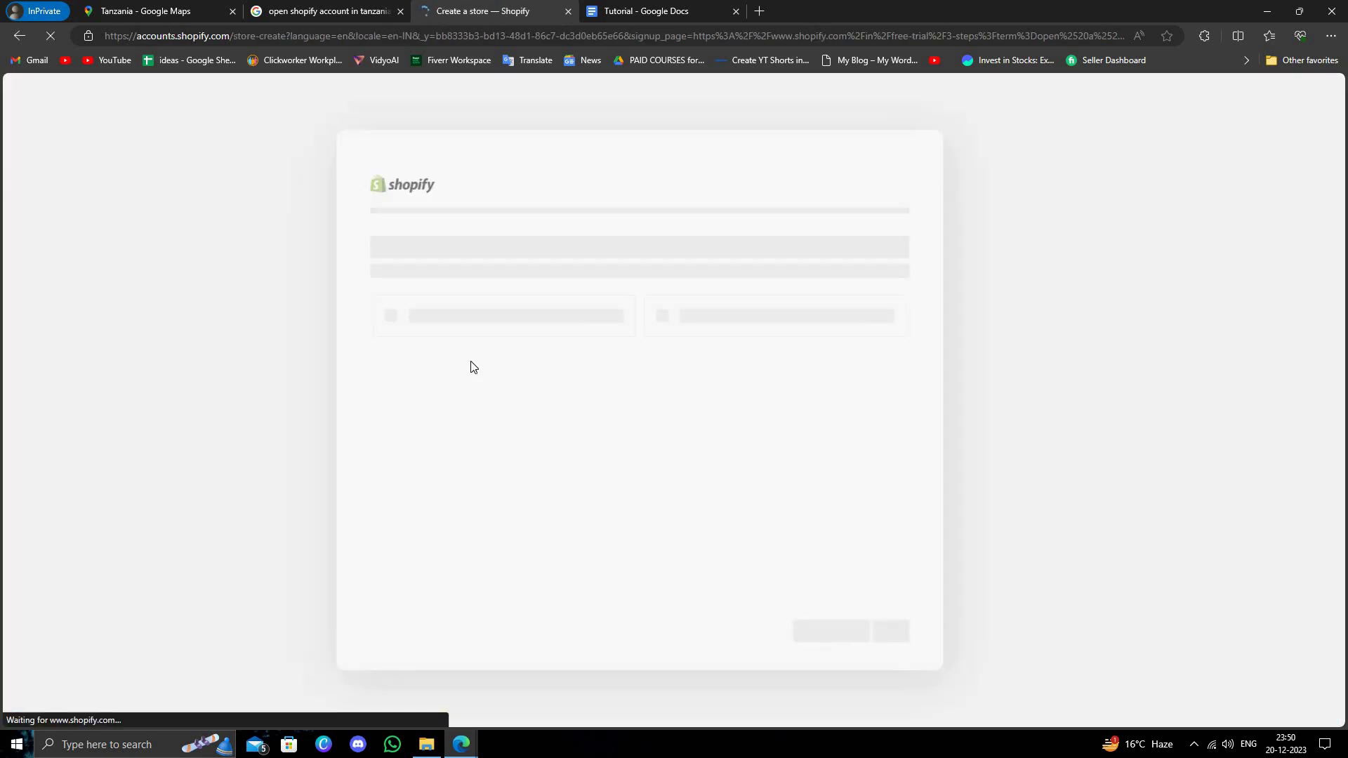
Step: Answer the first onboarding question and choose to sell through an online store
{"action": "left_click", "coordinate": [474, 316]}
{"action": "left_click", "coordinate": [925, 631]}
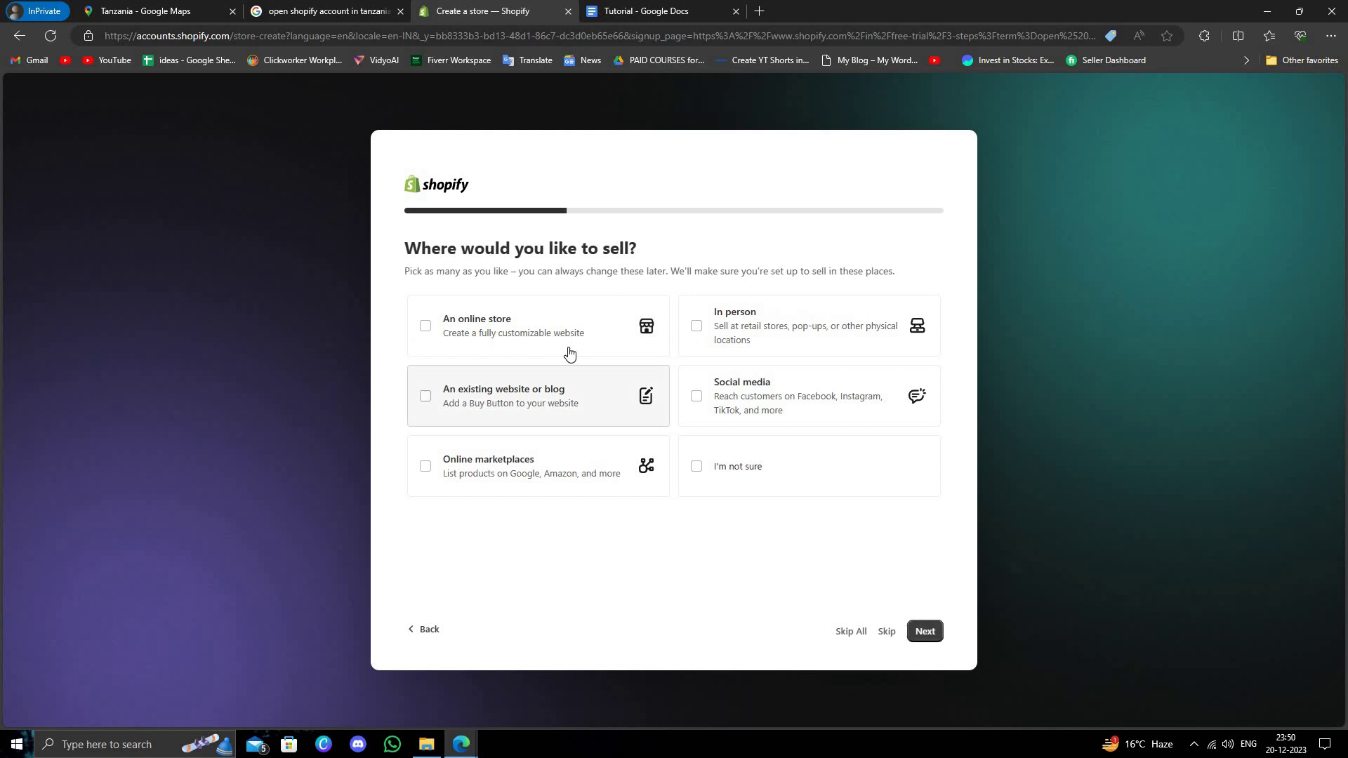
{"action": "left_click", "coordinate": [537, 326]}
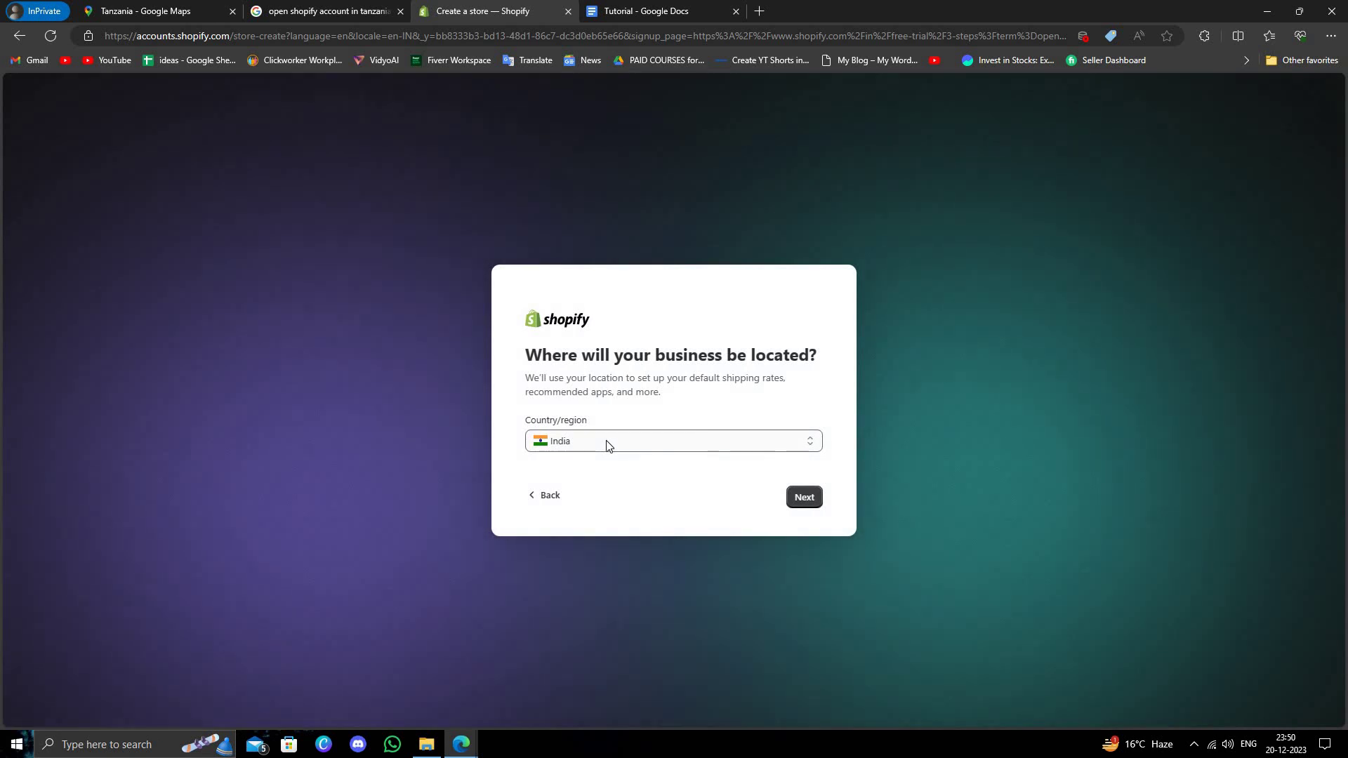
Step: Choose Tanzania from the Country/region list and submit it
{"action": "left_click", "coordinate": [606, 444]}
{"action": "scroll", "coordinate": [644, 587], "scroll_direction": "down", "scroll_amount": 10}
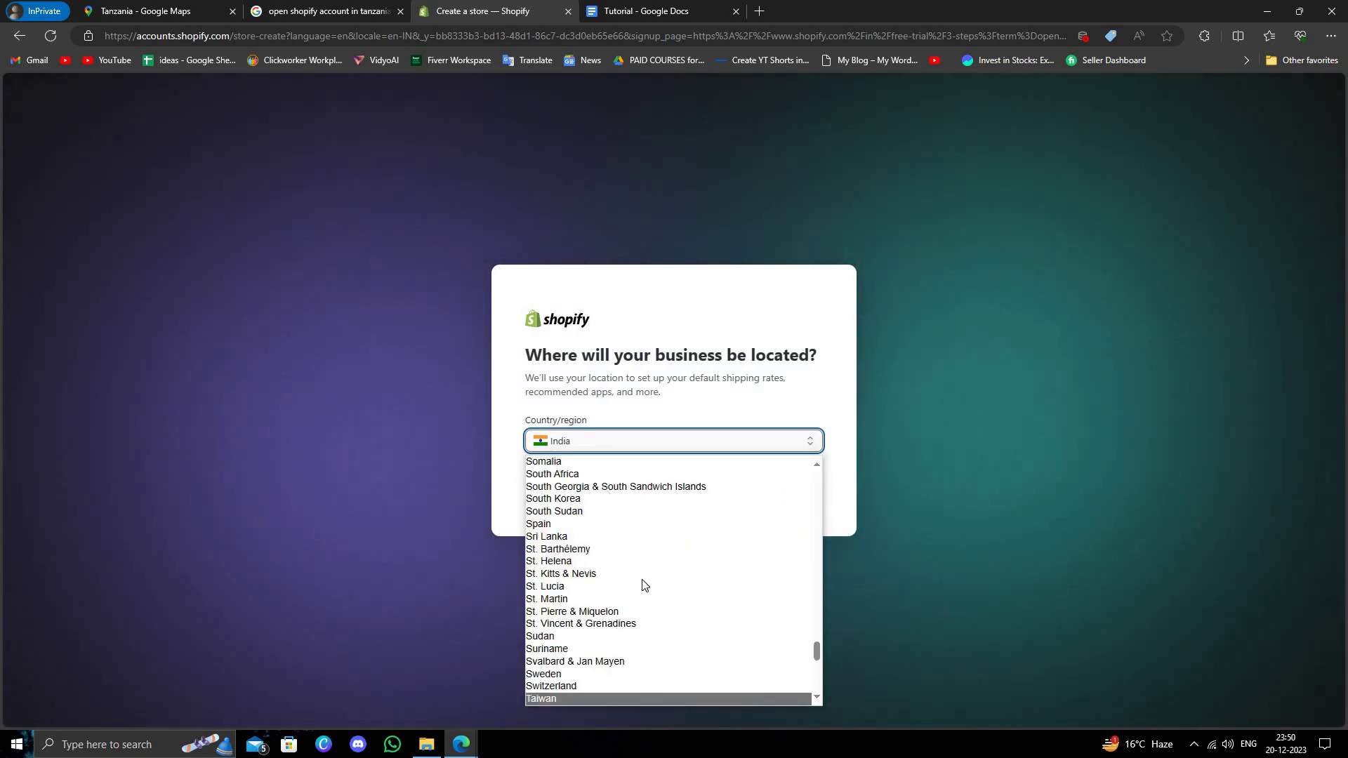
{"action": "scroll", "coordinate": [647, 647], "scroll_direction": "down", "scroll_amount": 2}
{"action": "left_click", "coordinate": [647, 655]}
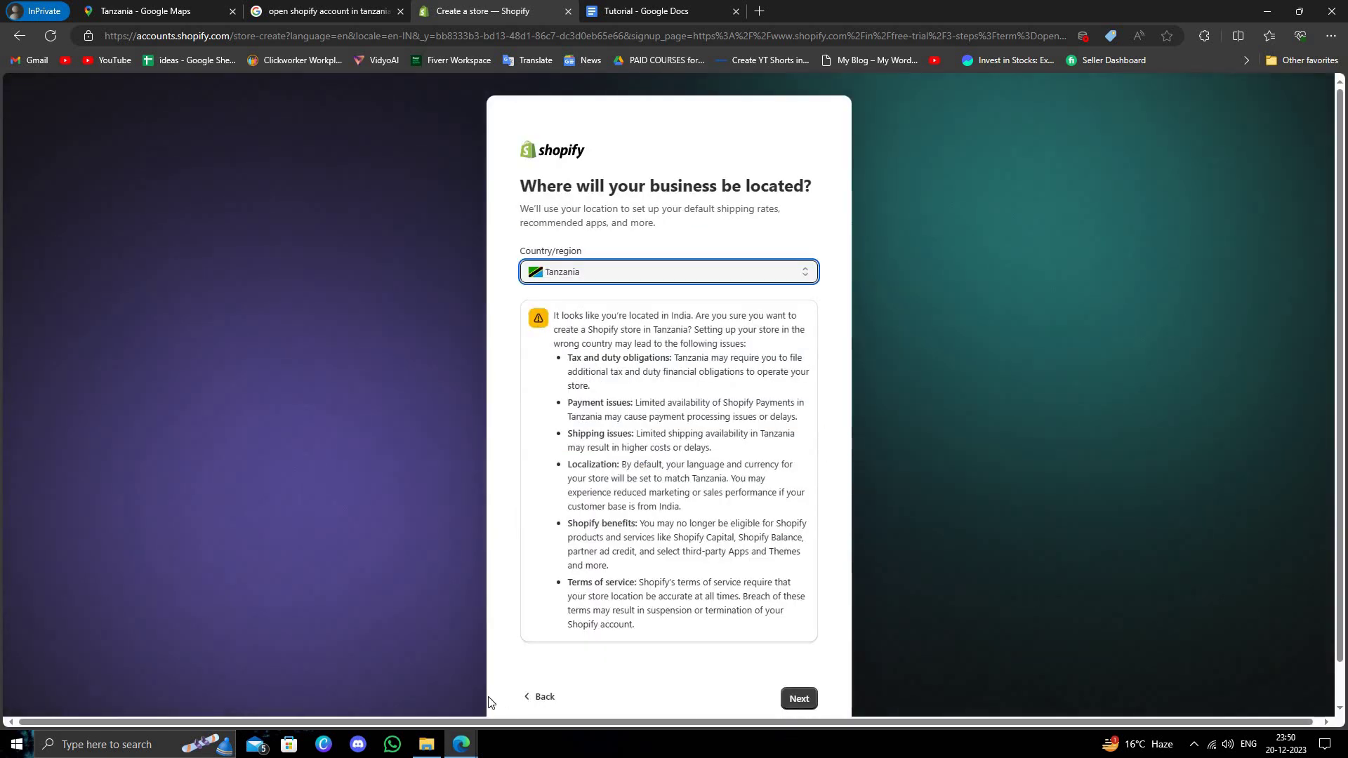
{"action": "key", "text": "Return"}
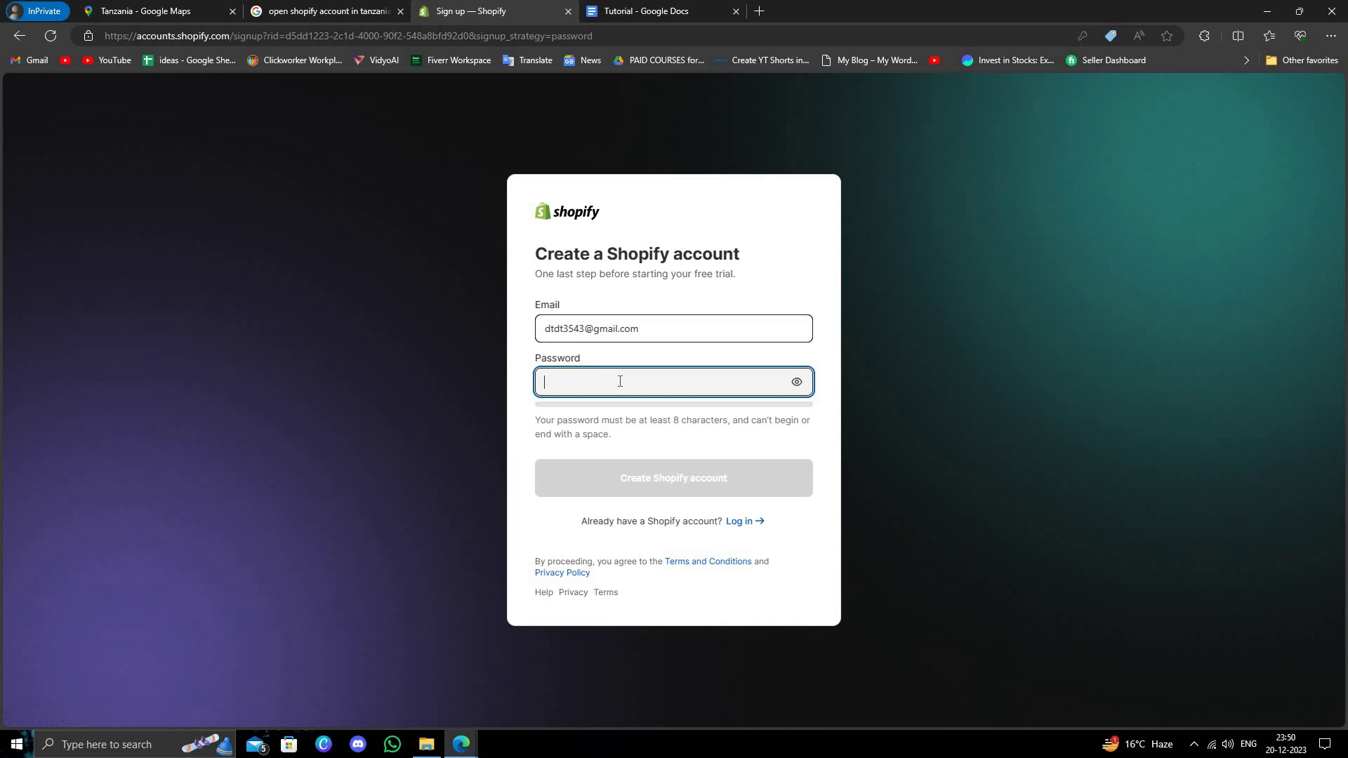
{"action": "type", "text": "•••••••••••••"}
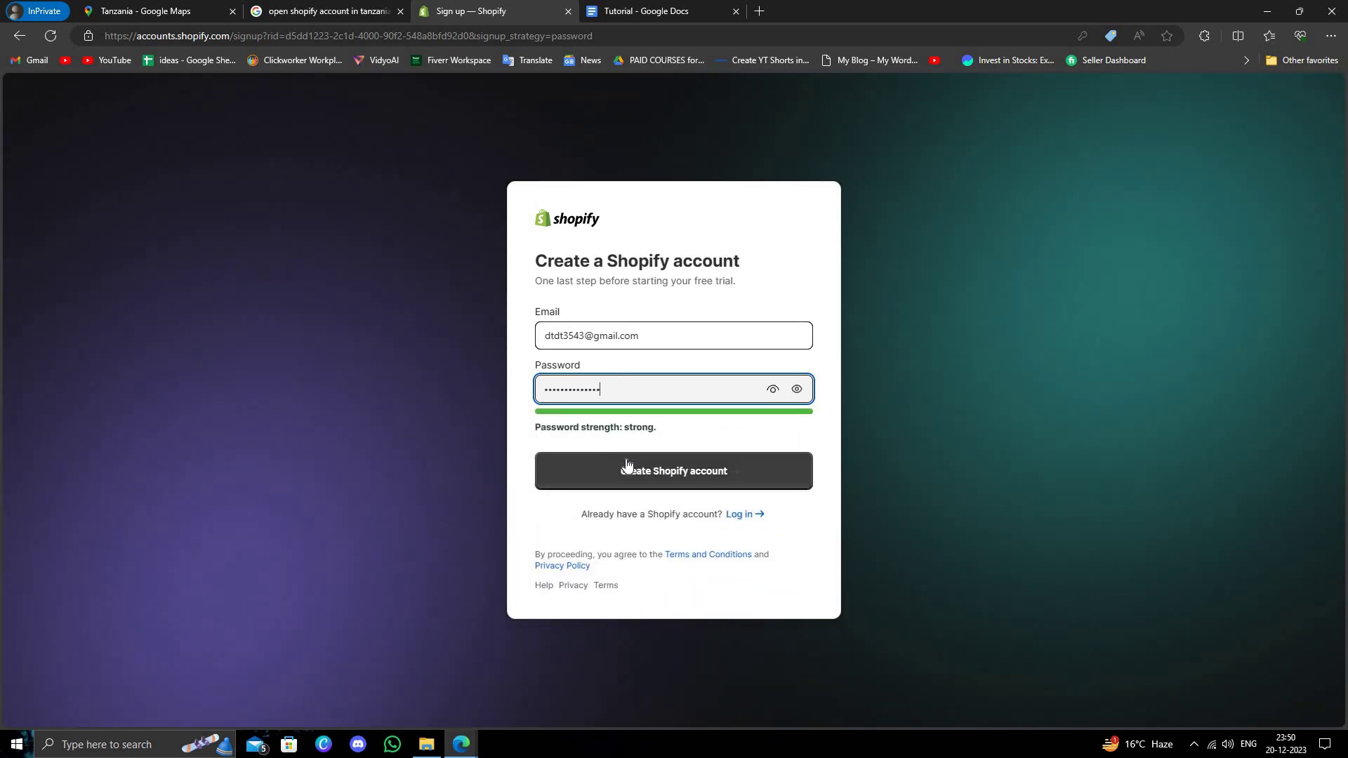